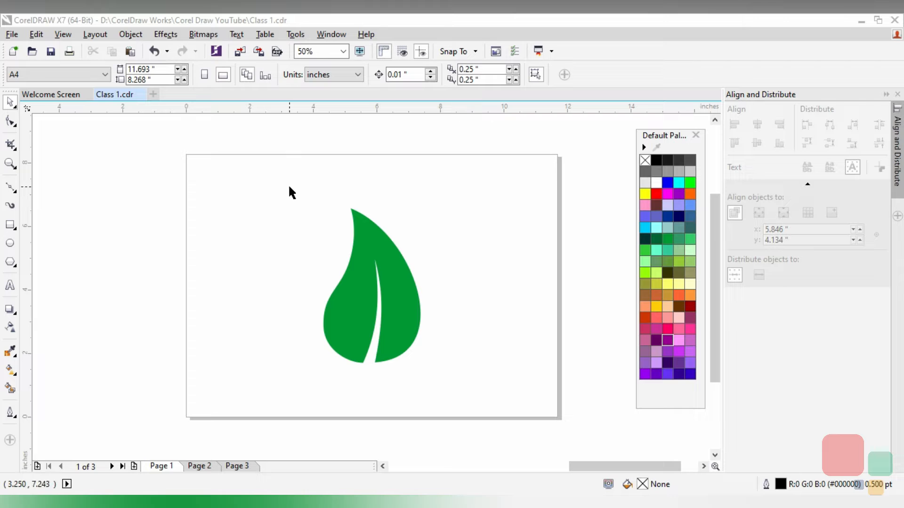
Step: Move the green leaf off the page to the area just beside its right edge
click(346, 318)
drag(347, 319, 583, 307)
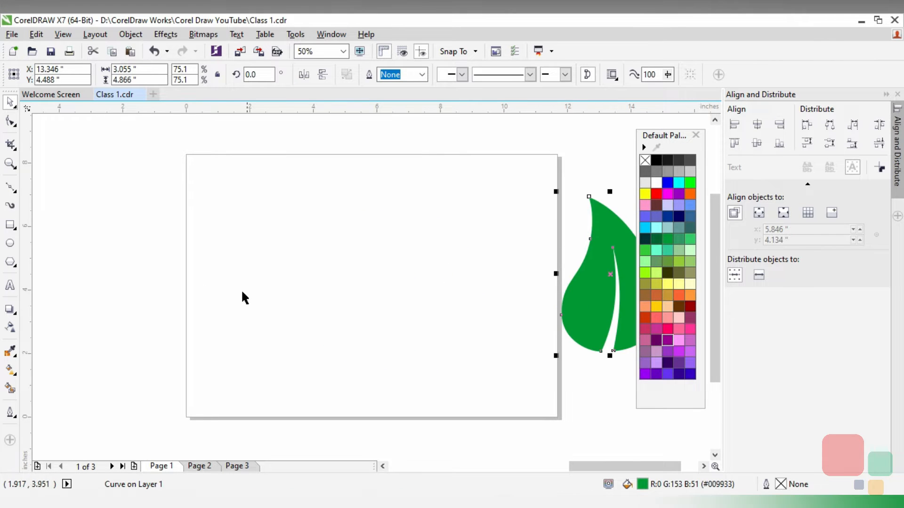
Step: Draw a large closed spiral-like outline around the page with the Bezier tool, using mostly straight segments and ending on the first node
click(14, 188)
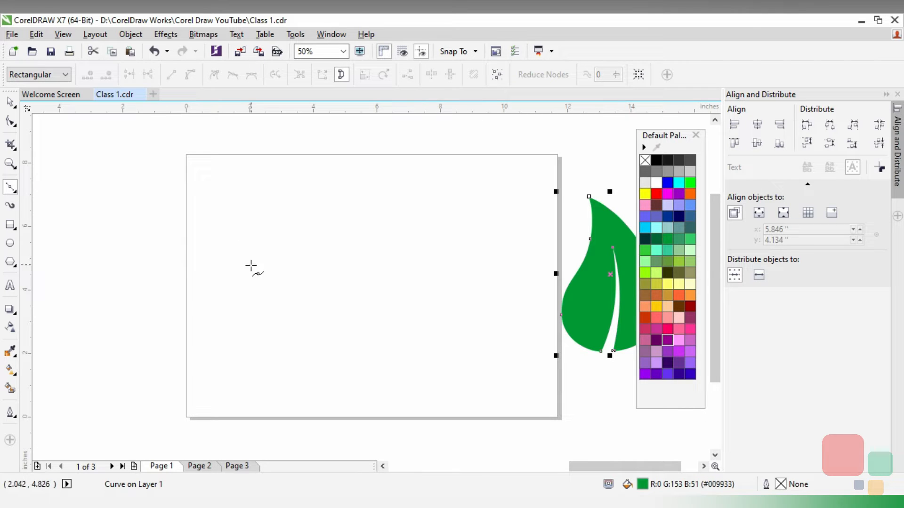
click(232, 219)
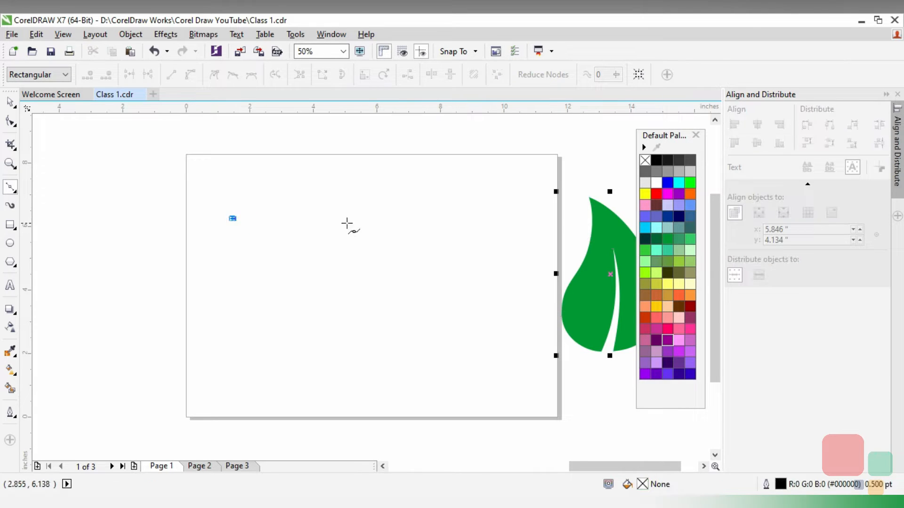
click(461, 223)
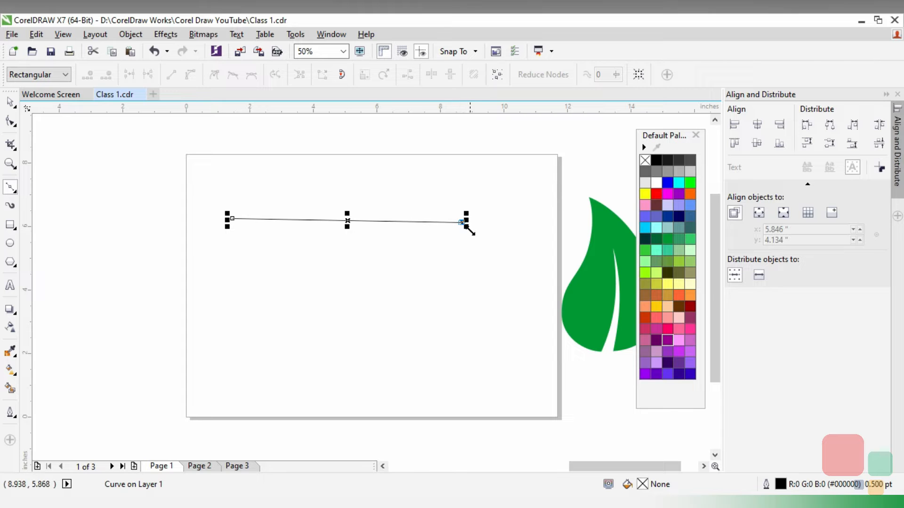
click(480, 262)
click(463, 312)
click(393, 349)
click(302, 366)
click(210, 347)
click(187, 301)
click(181, 248)
click(187, 208)
click(266, 163)
click(357, 164)
click(467, 176)
click(516, 187)
click(534, 267)
click(534, 321)
click(499, 366)
click(416, 402)
click(338, 405)
click(269, 403)
click(200, 391)
double_click(171, 337)
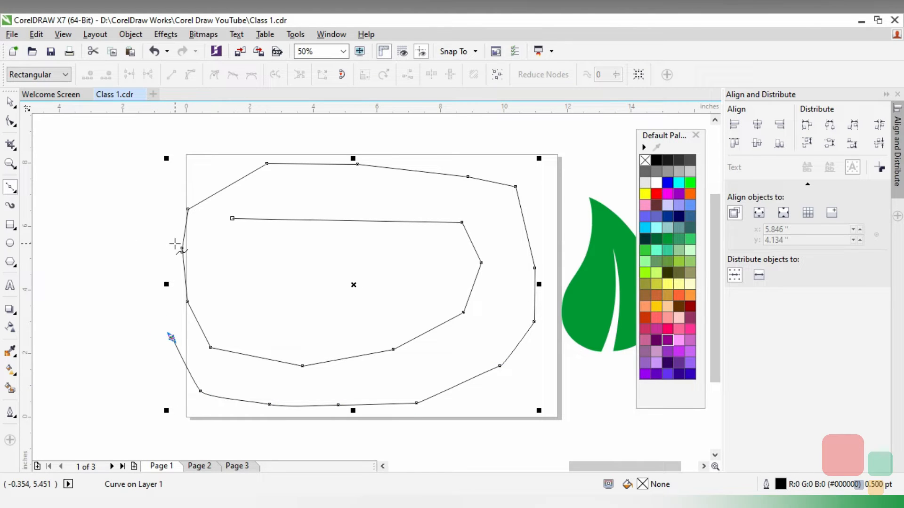
click(232, 218)
Step: Draw a closed straight-sided polygon with six corners in the empty area to the lower left of the page
scroll(311, 217, down, 1)
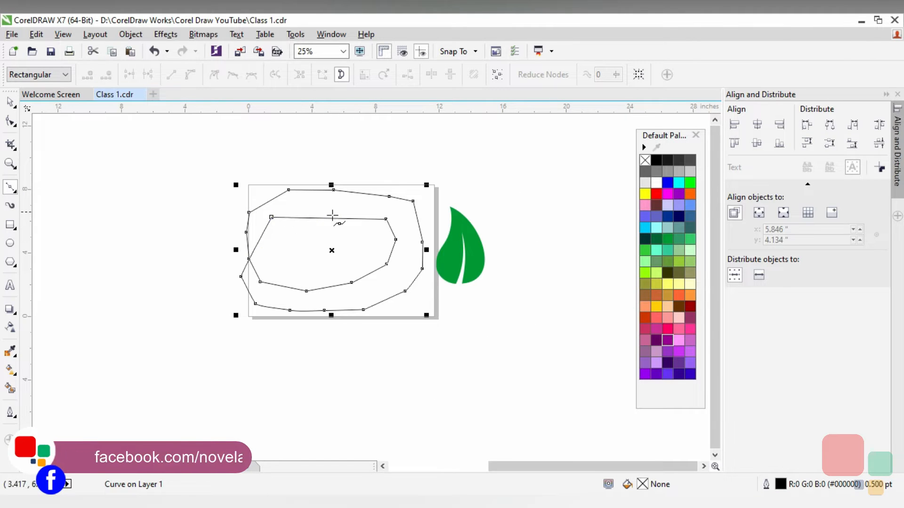
click(150, 322)
click(228, 360)
click(161, 410)
click(115, 369)
click(110, 310)
click(149, 266)
click(151, 322)
Step: Draw a closed outline below the page that mixes straight segments with a curved lower side
click(297, 373)
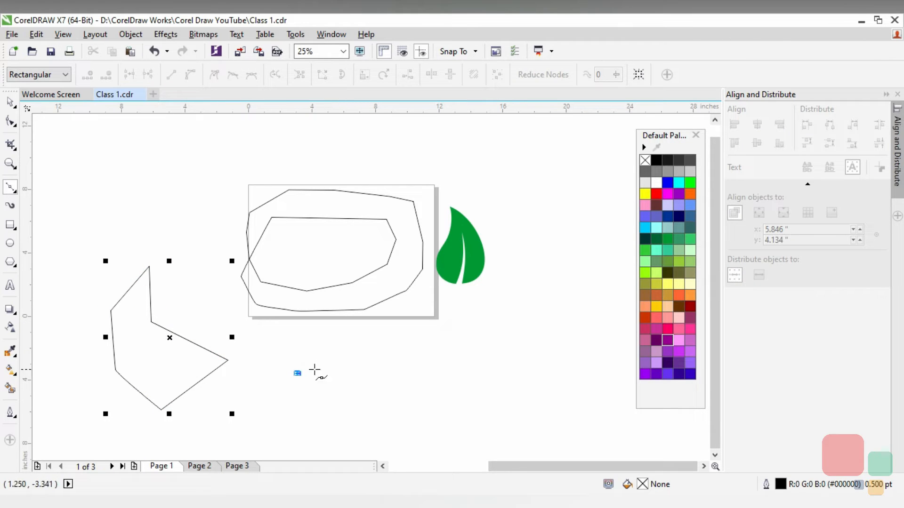
click(364, 355)
click(424, 397)
drag(332, 419, 278, 408)
click(278, 408)
click(266, 370)
click(281, 352)
click(297, 373)
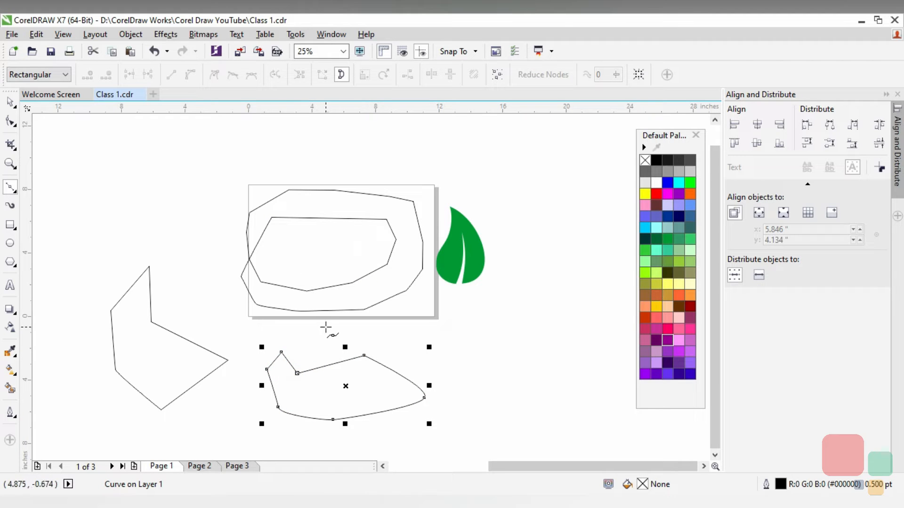
Step: Delete the three practice outlines on and around the page, keeping the green leaf
click(10, 102)
drag(81, 142, 442, 429)
key(Delete)
Step: Draw a closed rounded outline with four nodes across the page using the Bezier tool, and delete it
scroll(349, 284, up, 2)
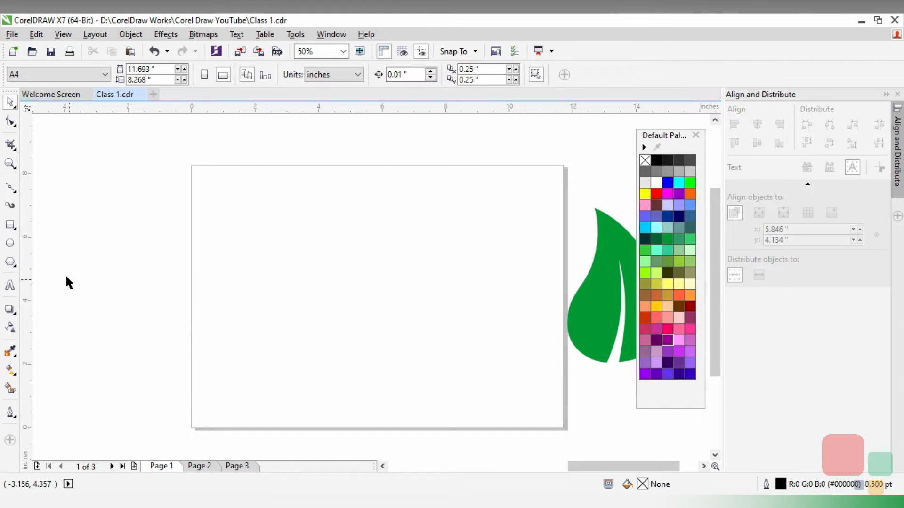
click(10, 189)
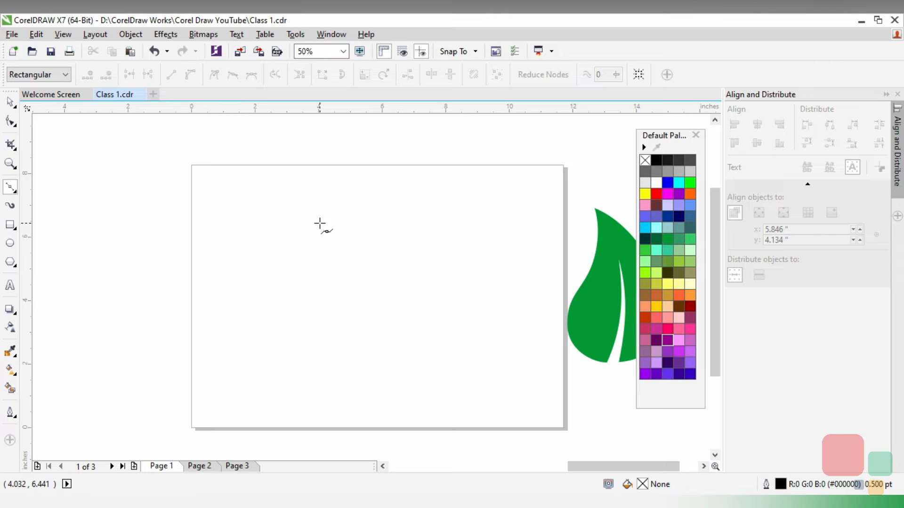
click(253, 224)
click(478, 239)
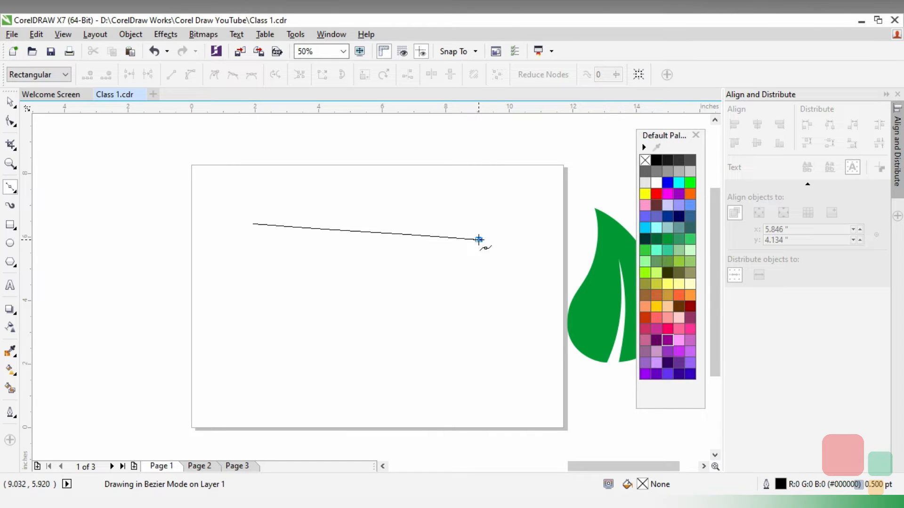
drag(478, 239, 566, 315)
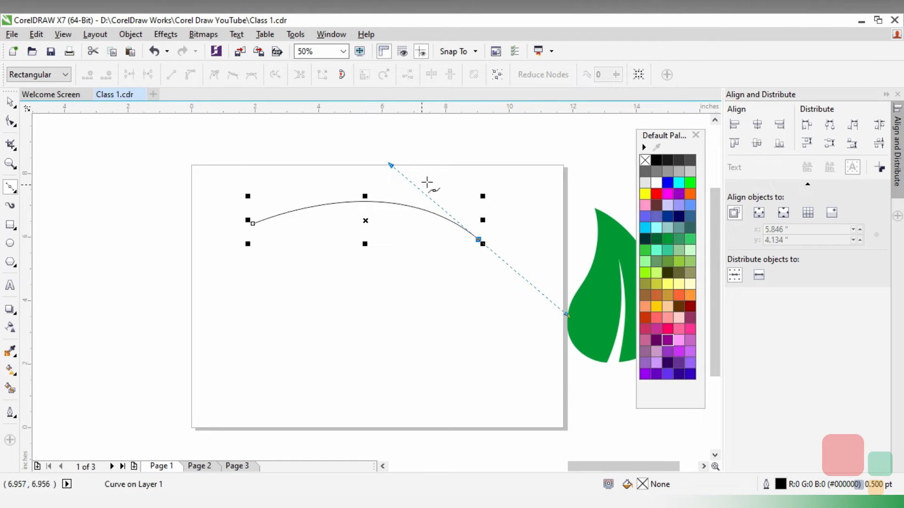
click(424, 368)
drag(206, 298, 205, 200)
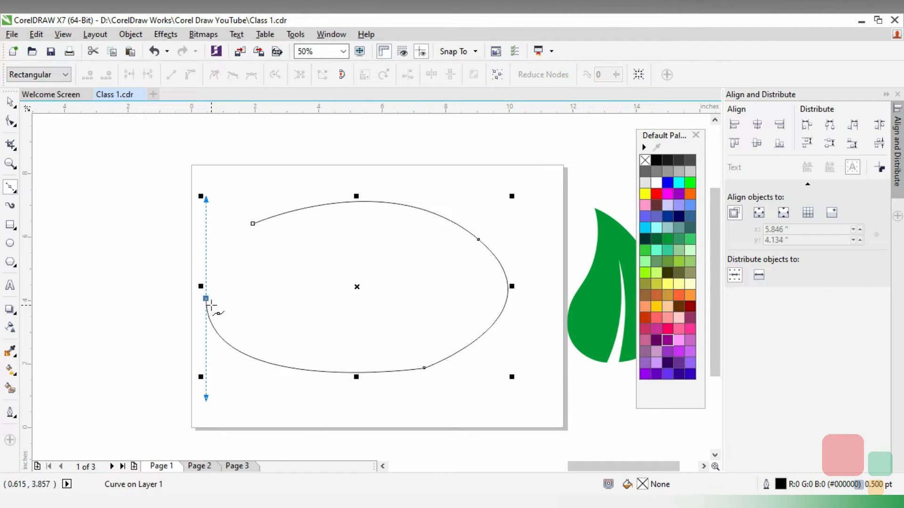
click(252, 224)
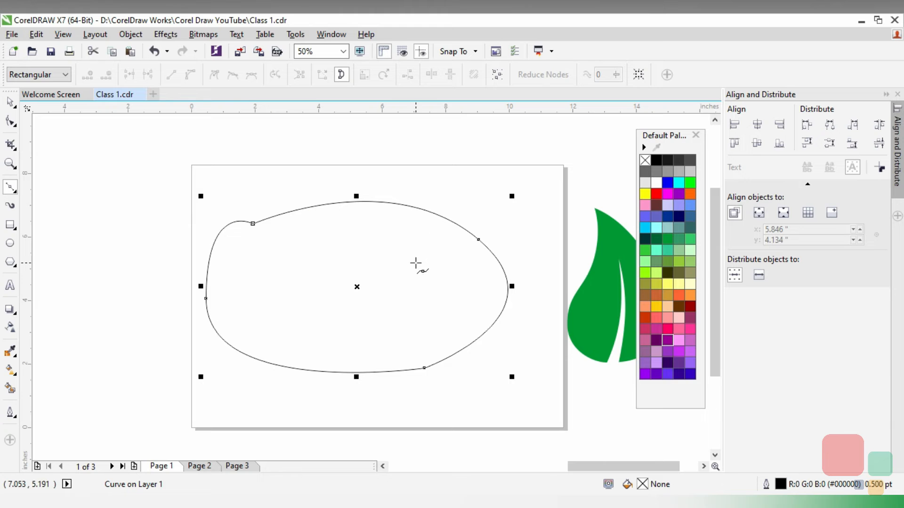
key(Delete)
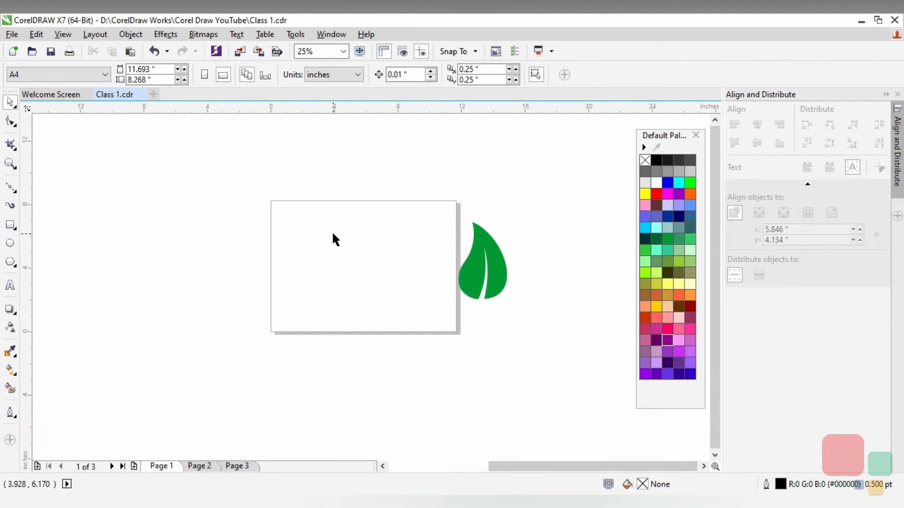
Step: Move the green leaf back onto the right part of the page as a drawing reference
scroll(349, 266, up, 1)
click(591, 284)
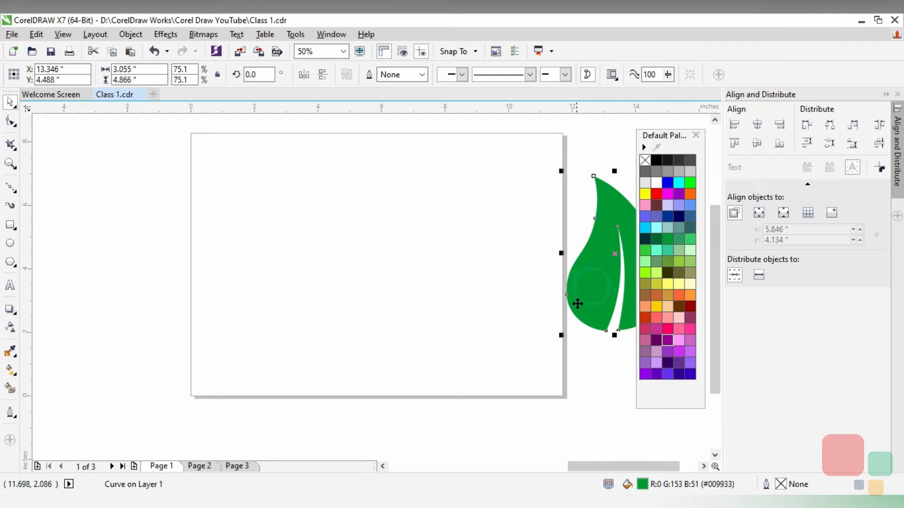
drag(589, 287, 566, 319)
drag(546, 288, 548, 293)
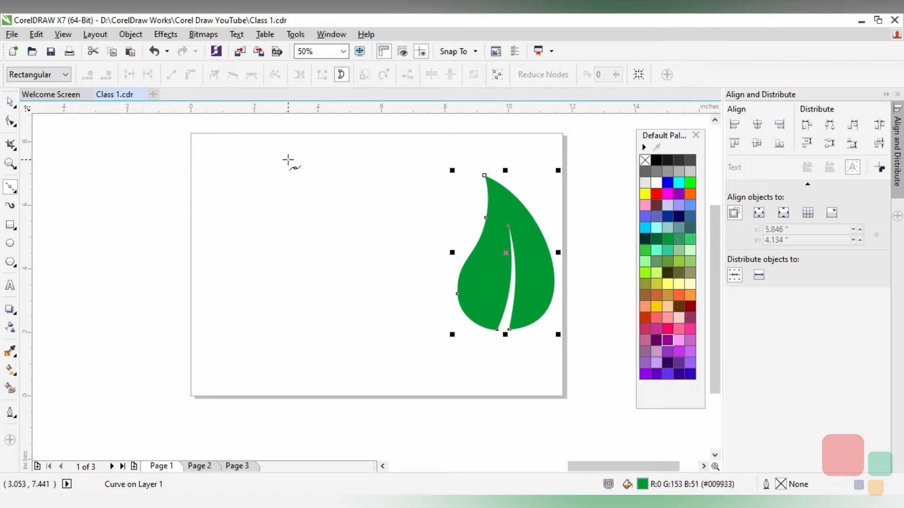
Step: Draw the left edge of a larger leaf with the Bezier tool as an S-shaped curve from the tip to the base
click(288, 160)
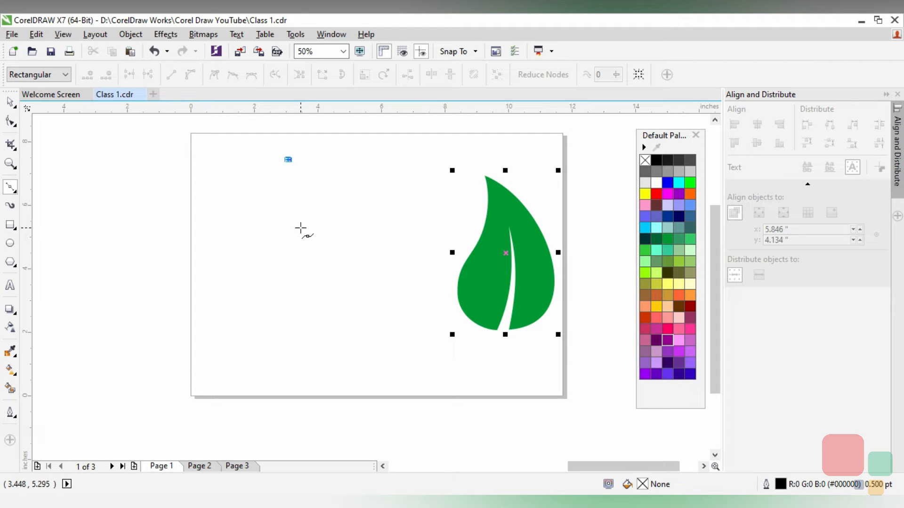
drag(298, 232, 289, 267)
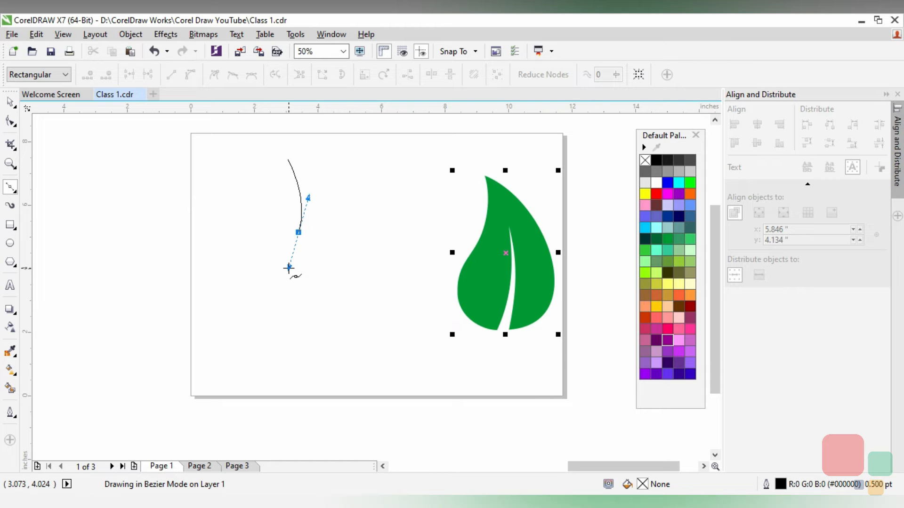
drag(289, 267, 288, 267)
key(Return)
drag(255, 322, 253, 360)
drag(302, 395, 329, 402)
Step: Remove the outgoing control handle from the new outline's end node at the leaf base
scroll(495, 333, up, 2)
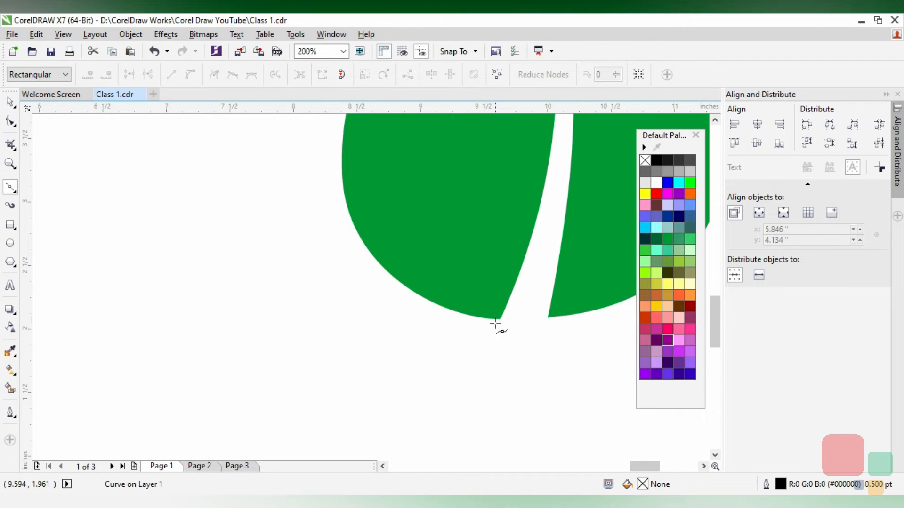
scroll(495, 325, down, 1)
scroll(496, 325, down, 1)
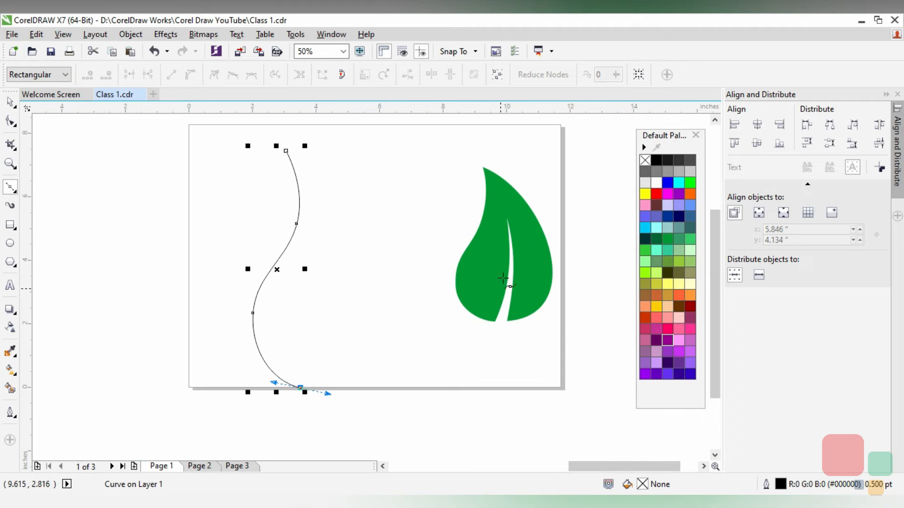
scroll(300, 399, up, 1)
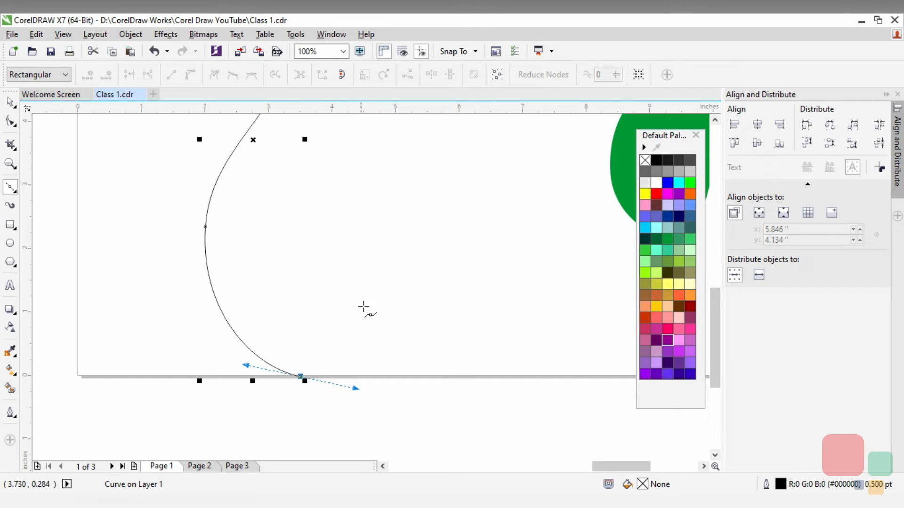
scroll(306, 375, down, 1)
scroll(307, 376, up, 1)
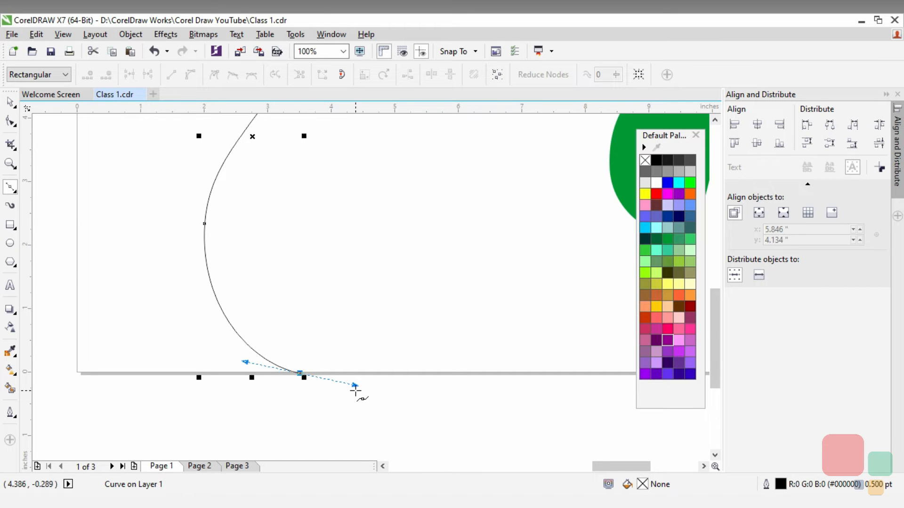
scroll(308, 405, up, 1)
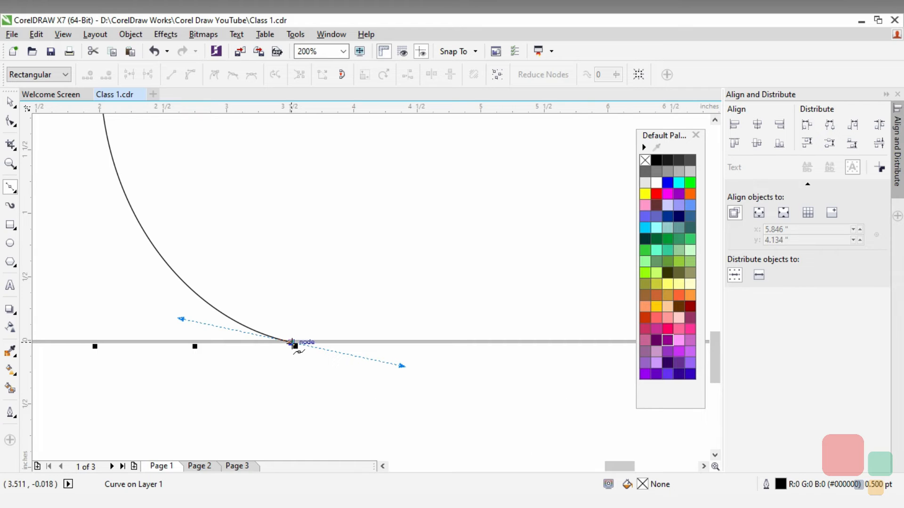
alt+double_click(292, 342)
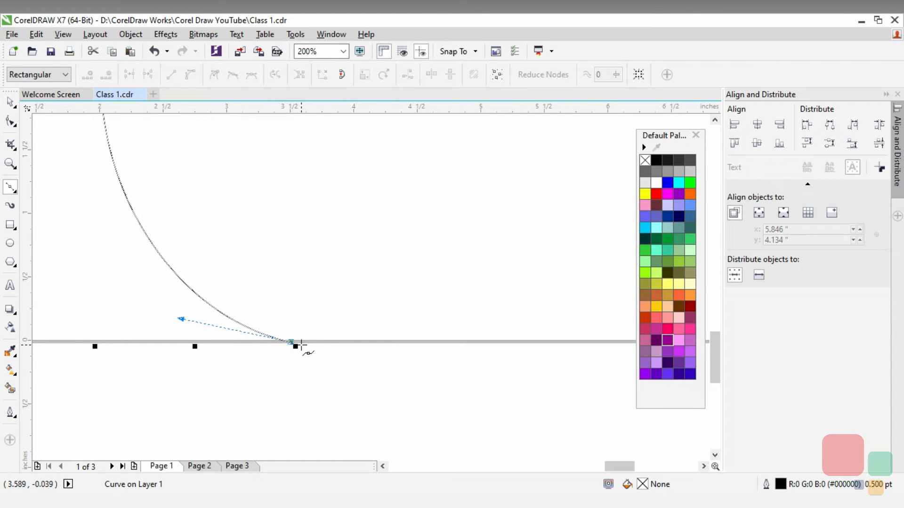
Step: Draw both curved sides of the central vein slit, removing the outgoing handles at its tip and at its lower right end
scroll(302, 347, down, 2)
scroll(301, 347, down, 1)
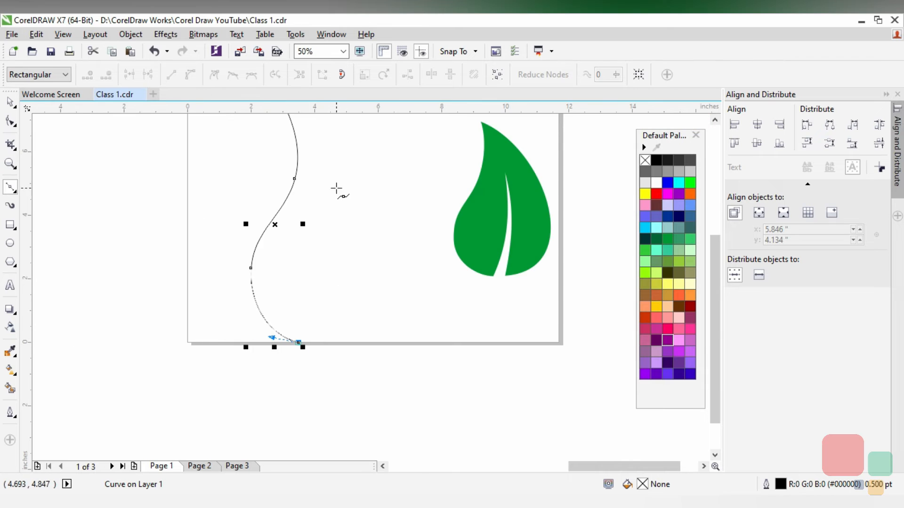
scroll(321, 185, down, 1)
scroll(323, 171, up, 1)
drag(318, 192, 307, 149)
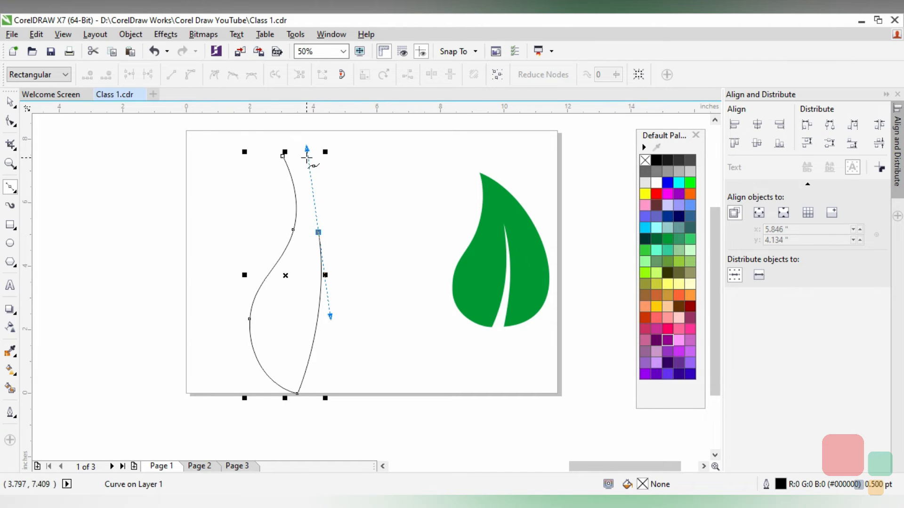
click(318, 232)
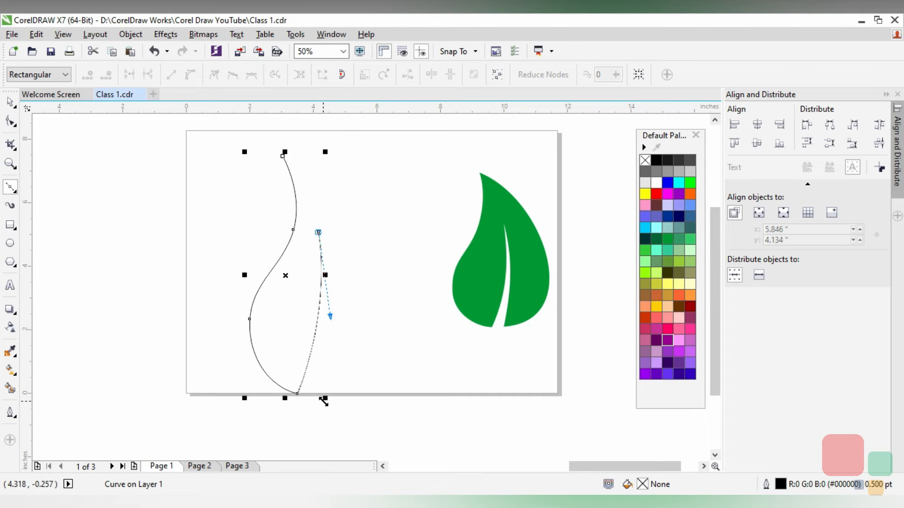
drag(315, 396, 281, 409)
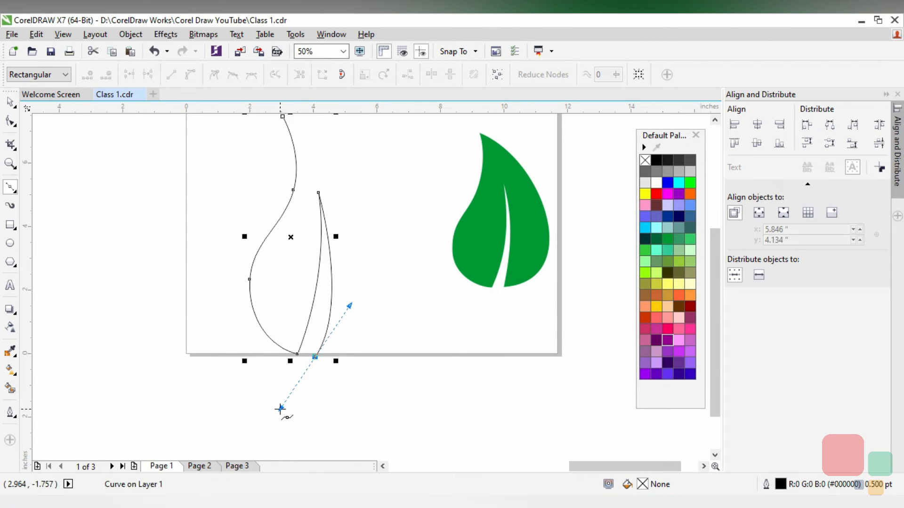
double_click(315, 357)
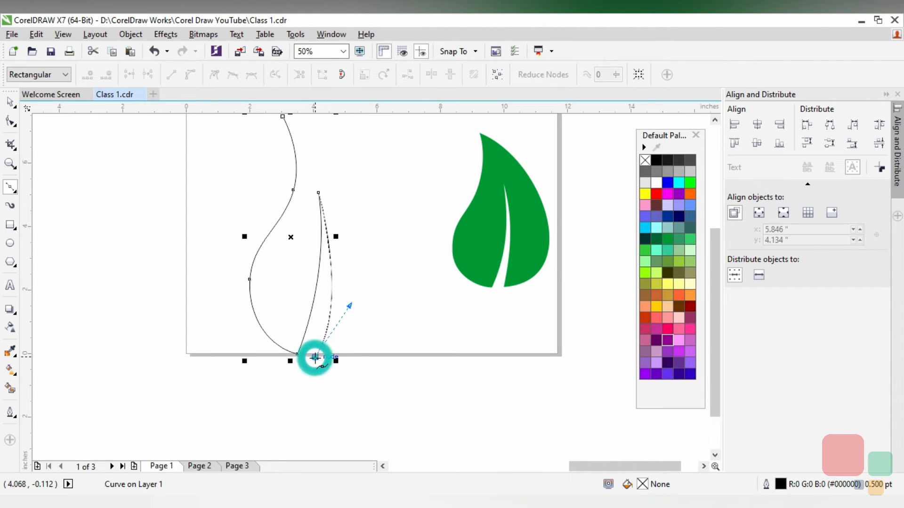
Step: Draw the leaf's right edge with smooth curves up from the base and close the outline at the tip
drag(394, 328, 410, 287)
scroll(395, 226, up, 2)
drag(393, 225, 373, 187)
drag(294, 158, 318, 161)
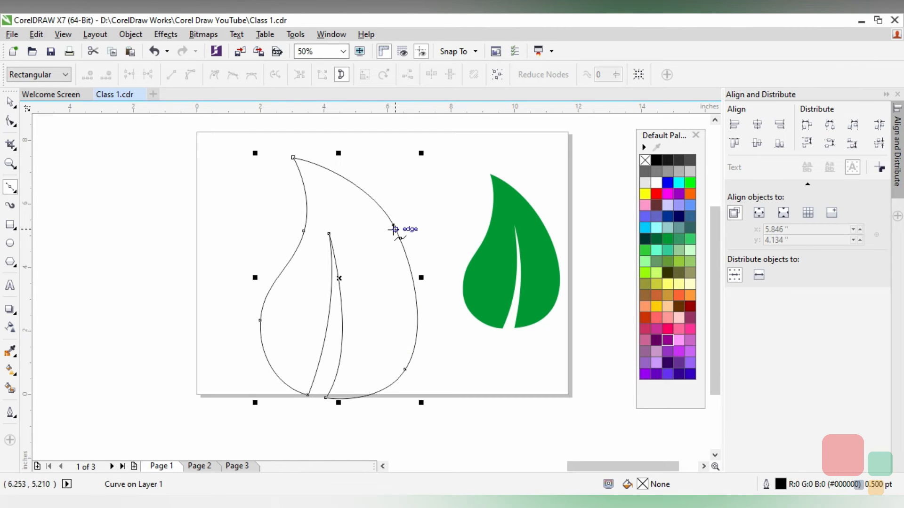
Step: Delete the extra node on the upper part of the new leaf's right edge with the Shape tool
click(15, 128)
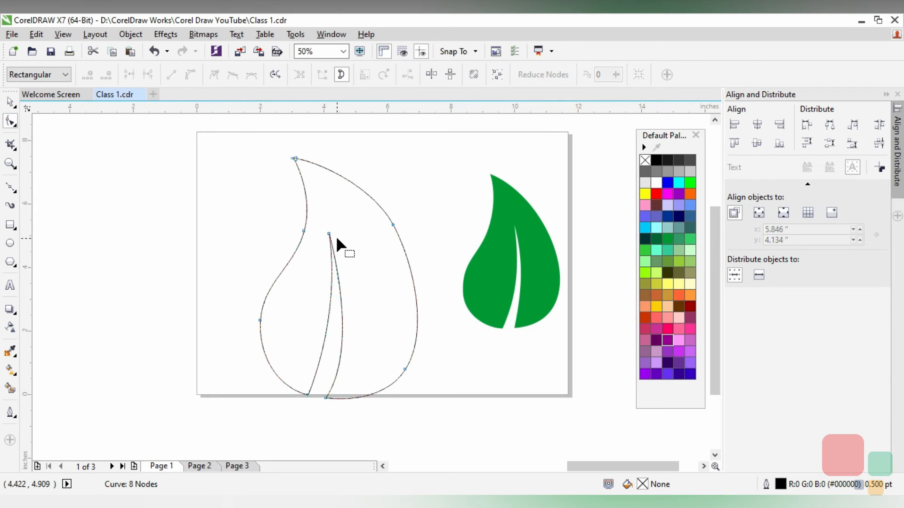
click(393, 224)
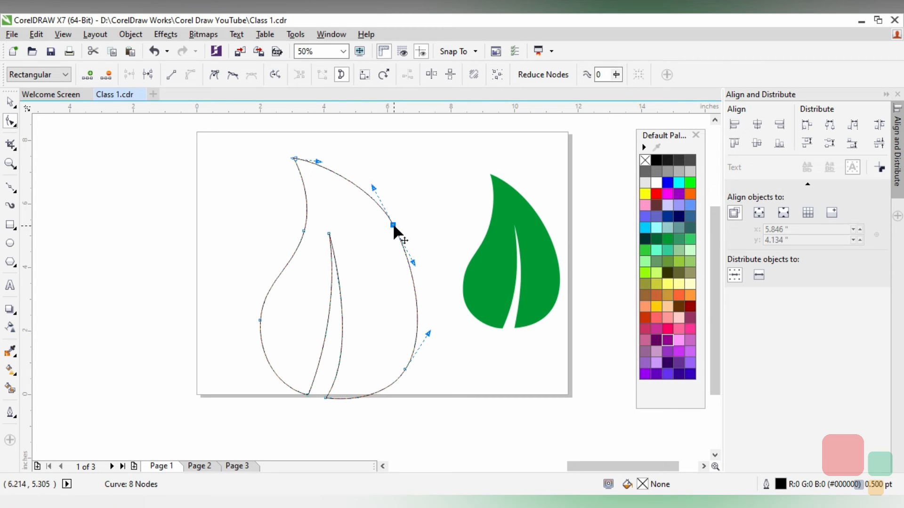
double_click(393, 225)
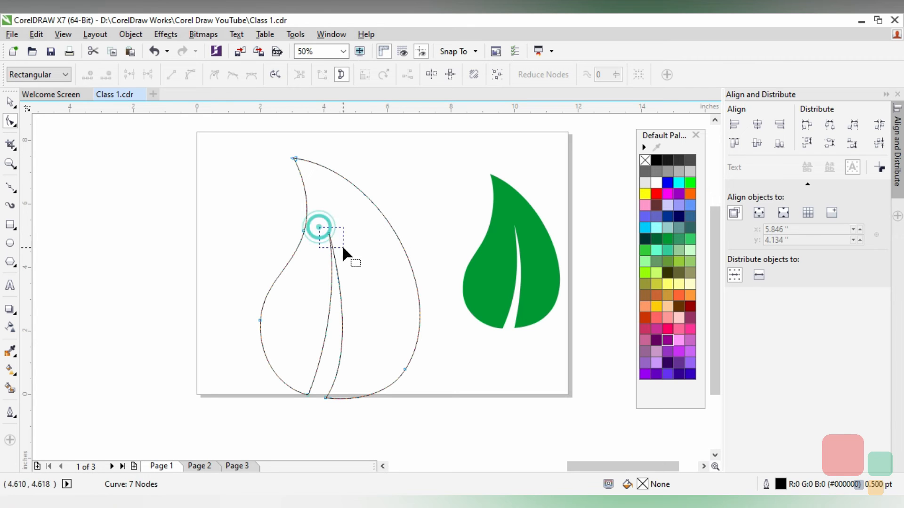
Step: Flatten the upper part of the new leaf's right edge by pulling the tip node's outgoing control handle inward and down
drag(342, 248, 359, 283)
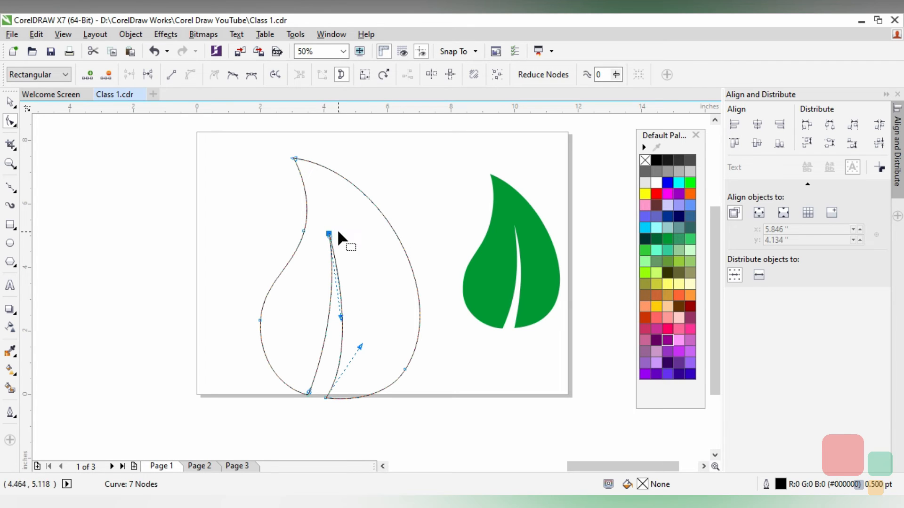
click(394, 231)
click(294, 159)
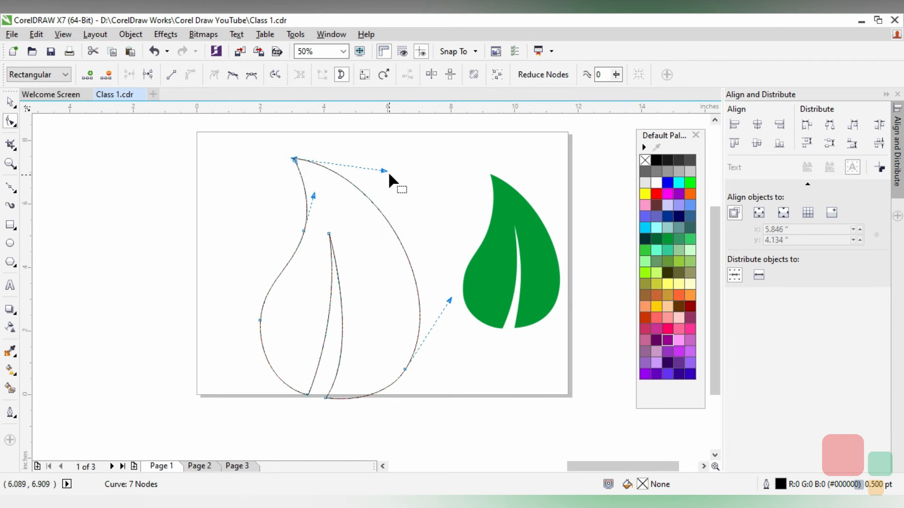
drag(382, 168, 359, 181)
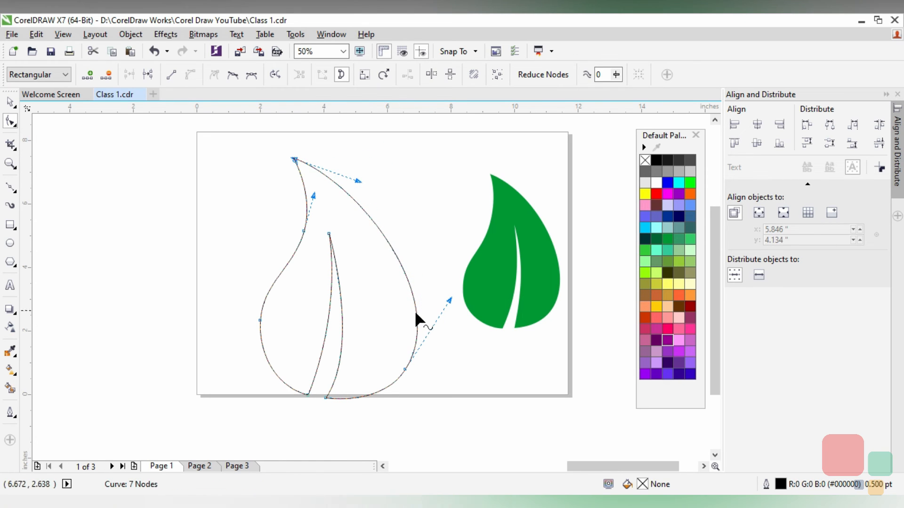
Step: Move the lower node on the leaf's right edge slightly upward and adjust its upper control handle to smooth the curve
click(396, 360)
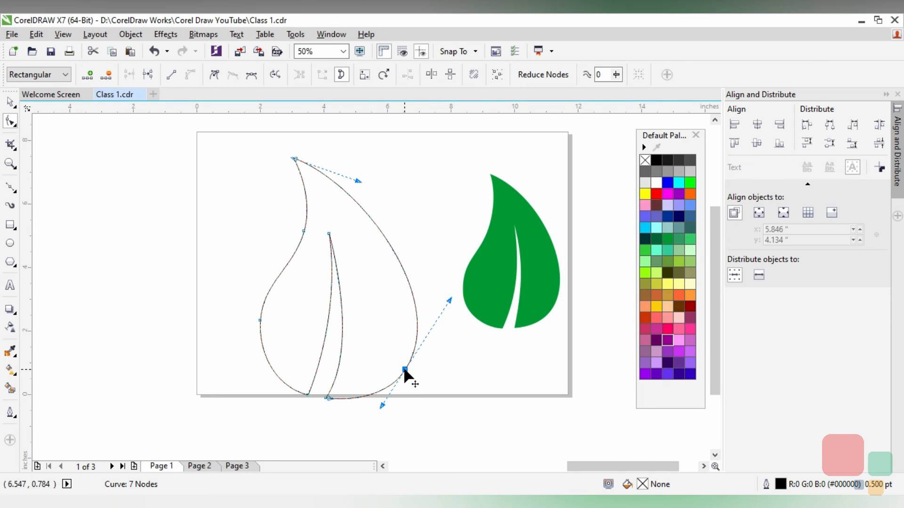
scroll(404, 369, up, 3)
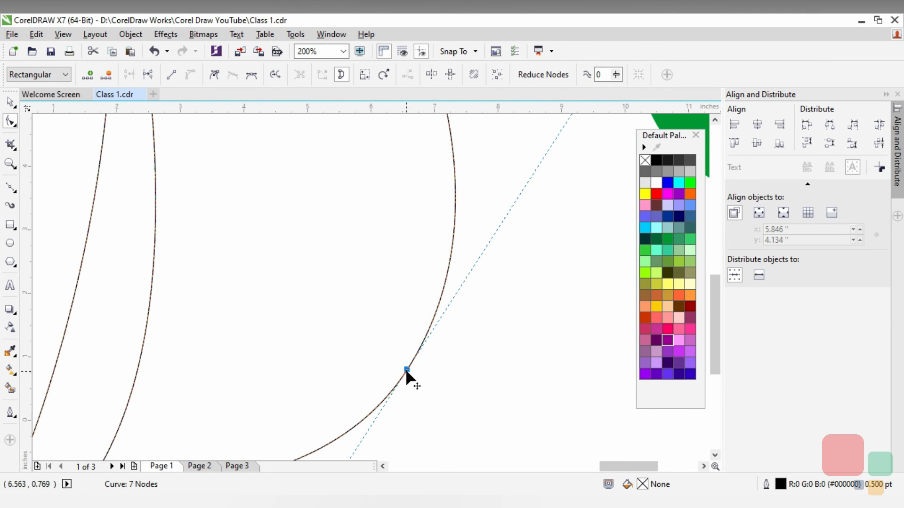
scroll(406, 370, down, 2)
mouse_move(406, 369)
mouse_down()
mouse_move(379, 370)
mouse_move(404, 374)
mouse_move(397, 359)
mouse_move(406, 370)
mouse_up()
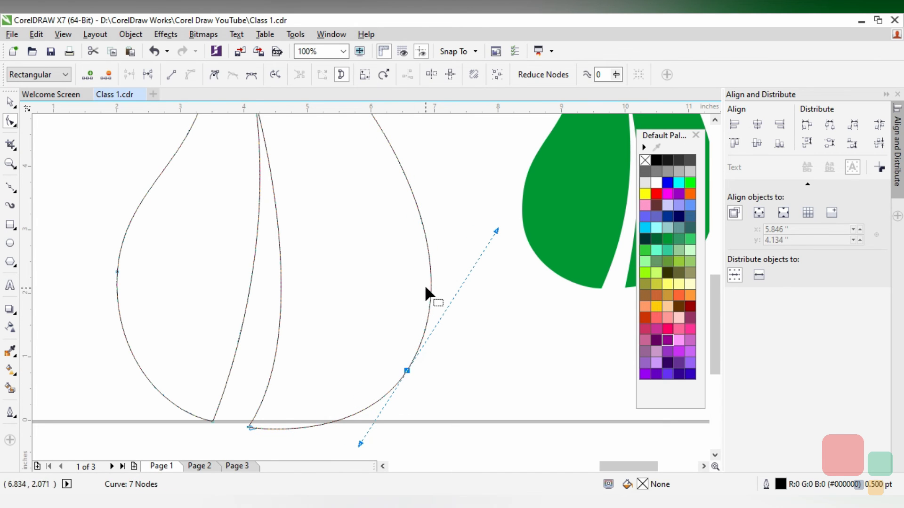
scroll(430, 325, down, 2)
scroll(424, 323, up, 1)
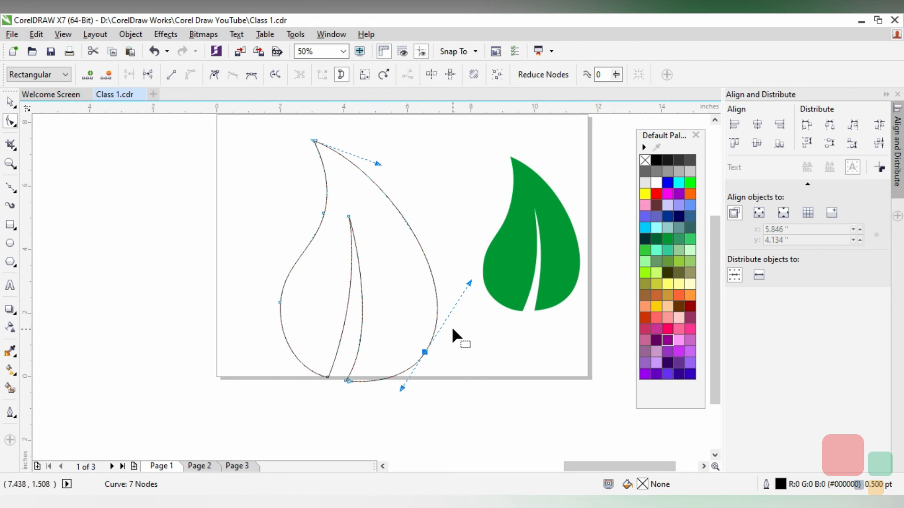
drag(469, 282, 462, 278)
mouse_move(426, 353)
mouse_down()
mouse_move(433, 306)
mouse_move(424, 342)
mouse_up()
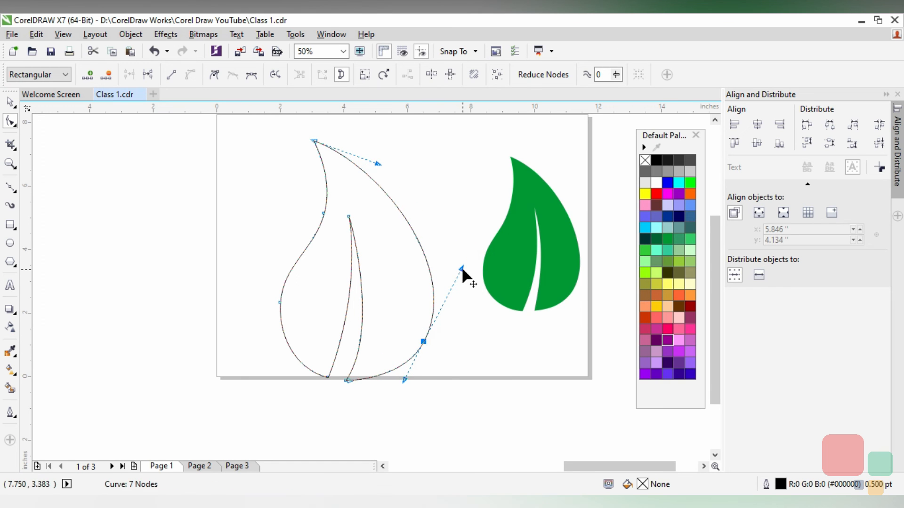
drag(462, 267, 457, 249)
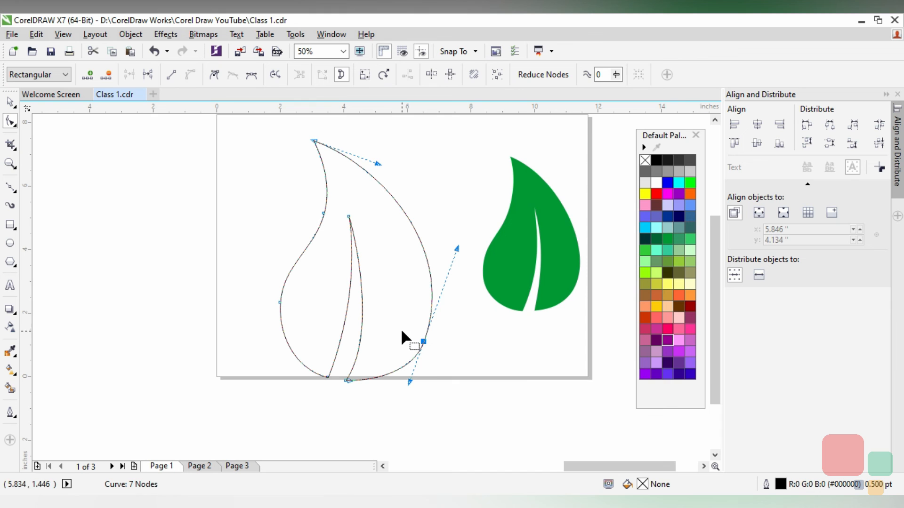
Step: Move the node at the tip of the central vein slit slightly right and down
scroll(337, 224, up, 1)
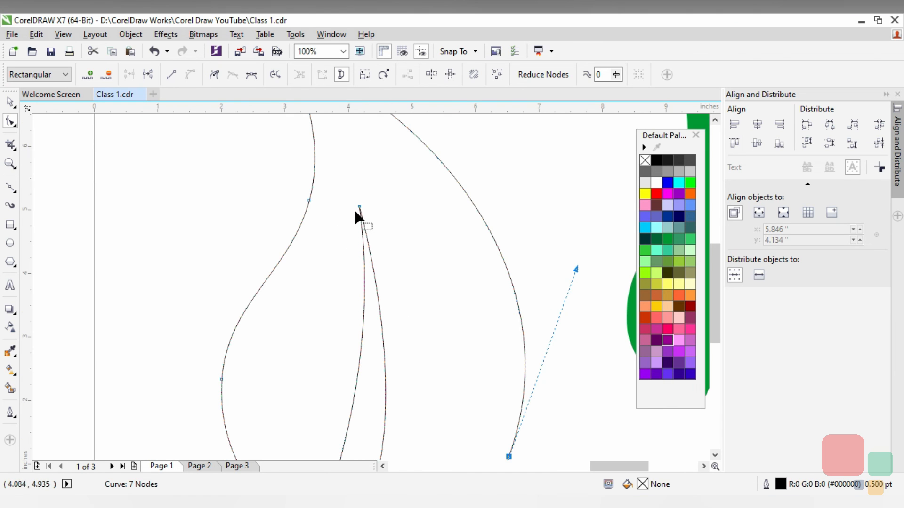
drag(359, 205, 377, 220)
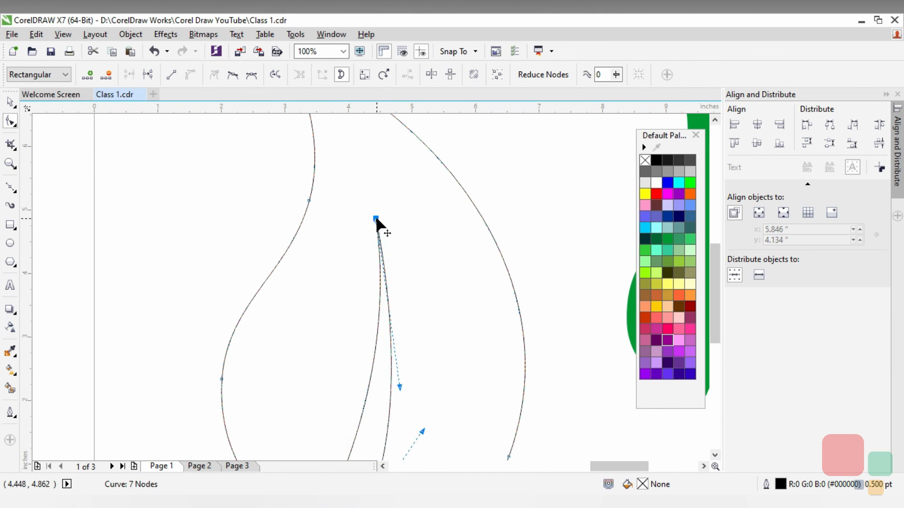
scroll(377, 221, down, 1)
scroll(374, 251, up, 1)
scroll(383, 245, down, 1)
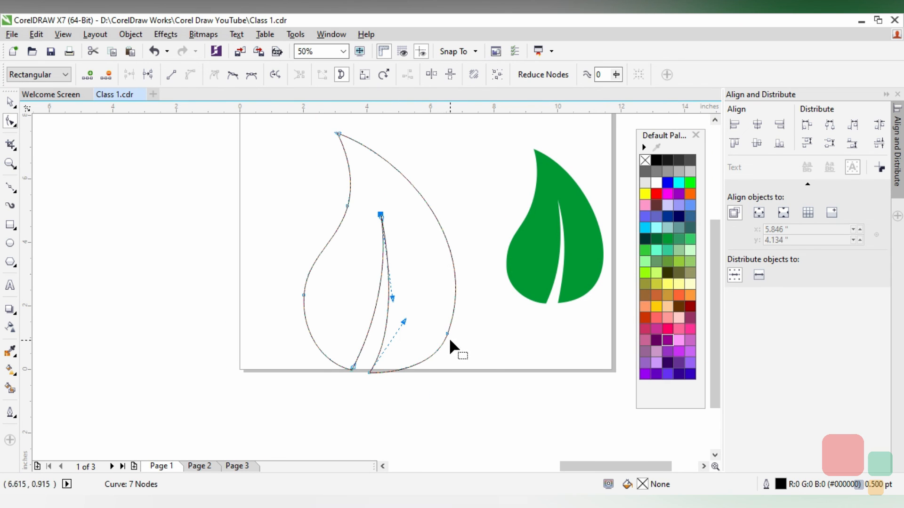
Step: Select the new leaf curve, fill it with the same green as the original logo (#009933), and remove its outline
click(10, 101)
key(Escape)
scroll(406, 285, down, 1)
scroll(402, 262, up, 1)
click(402, 261)
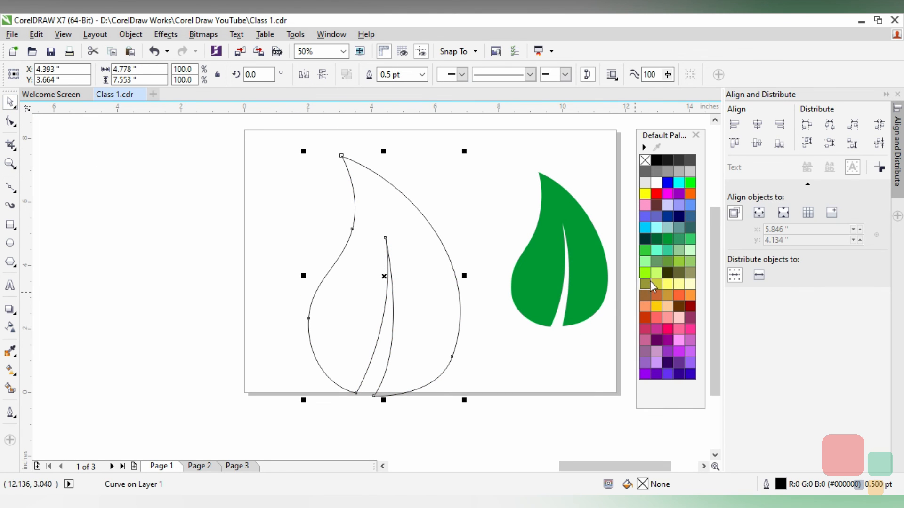
click(668, 239)
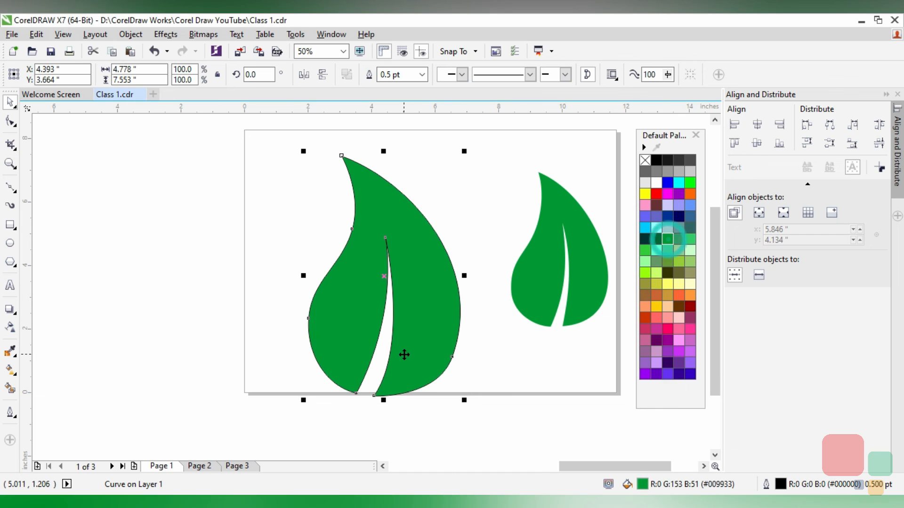
right_click(647, 160)
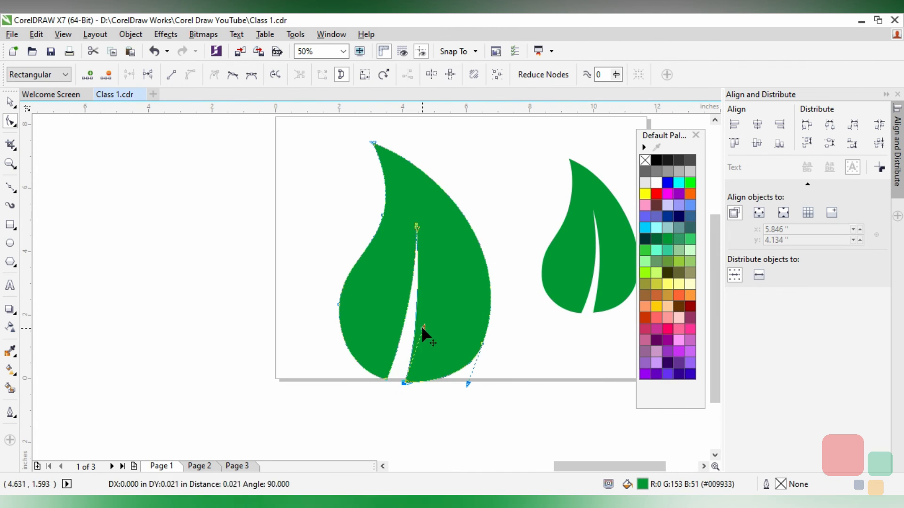
Step: Reshape the right side of the vein slit with the control handle of its lower end node, and leave node editing
drag(422, 328, 418, 327)
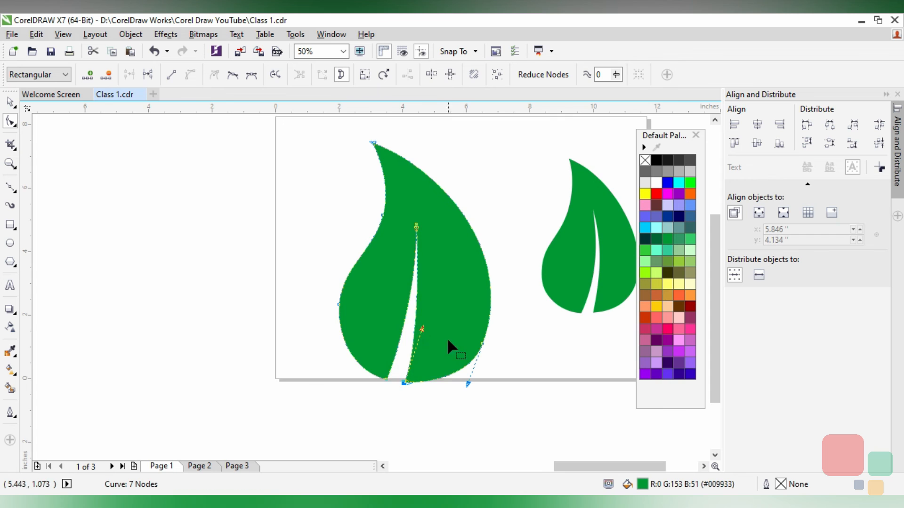
scroll(401, 295, down, 1)
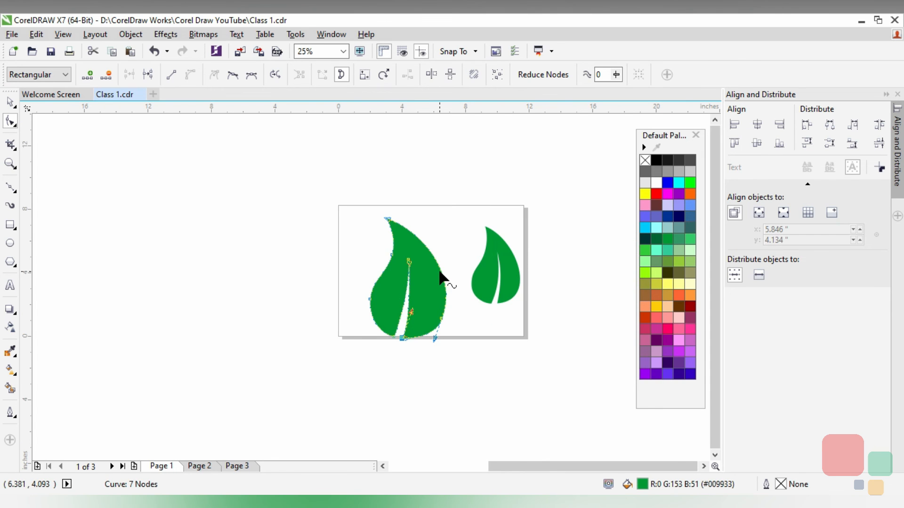
click(10, 101)
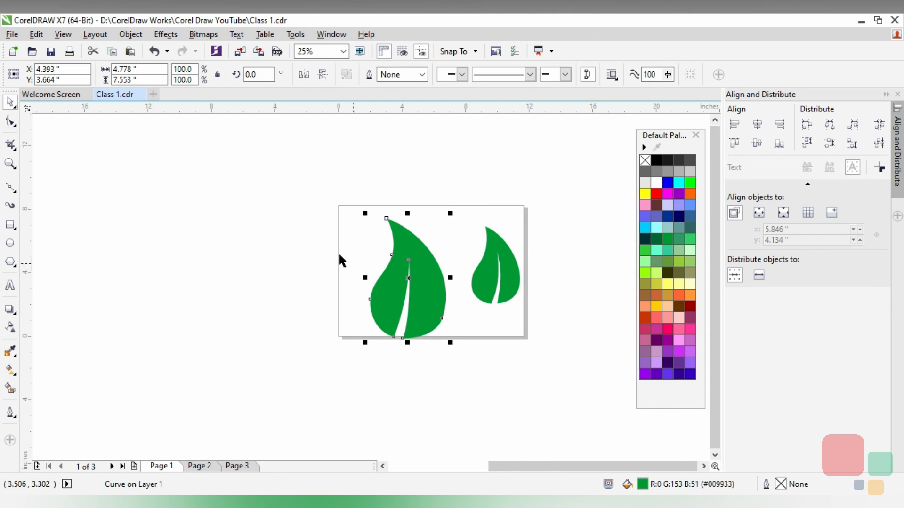
click(333, 245)
click(403, 275)
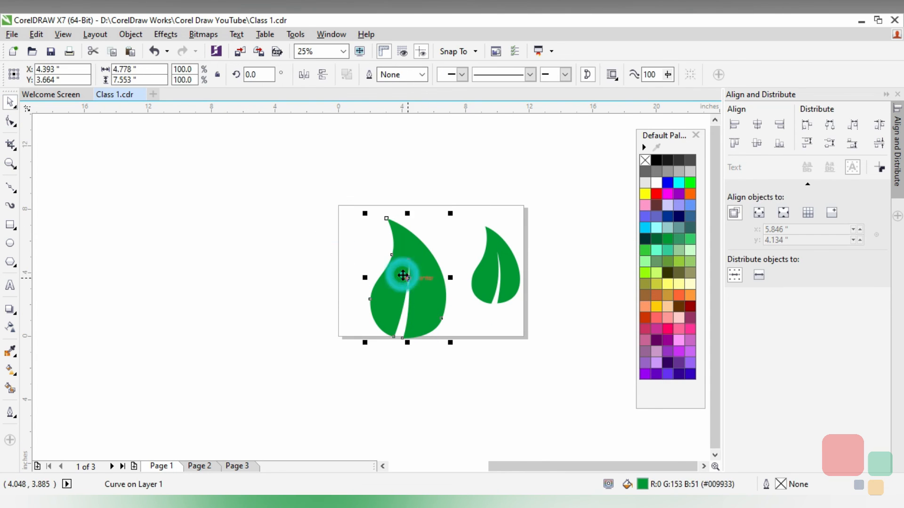
click(333, 249)
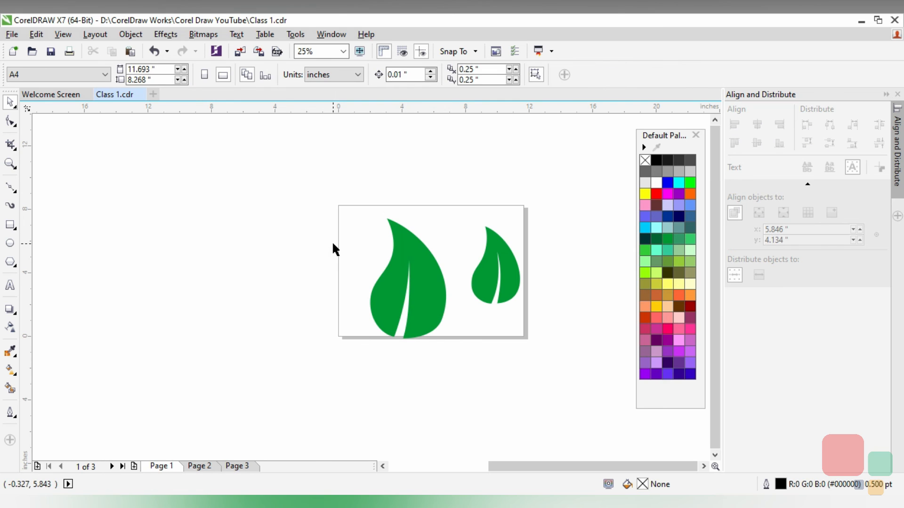
click(391, 288)
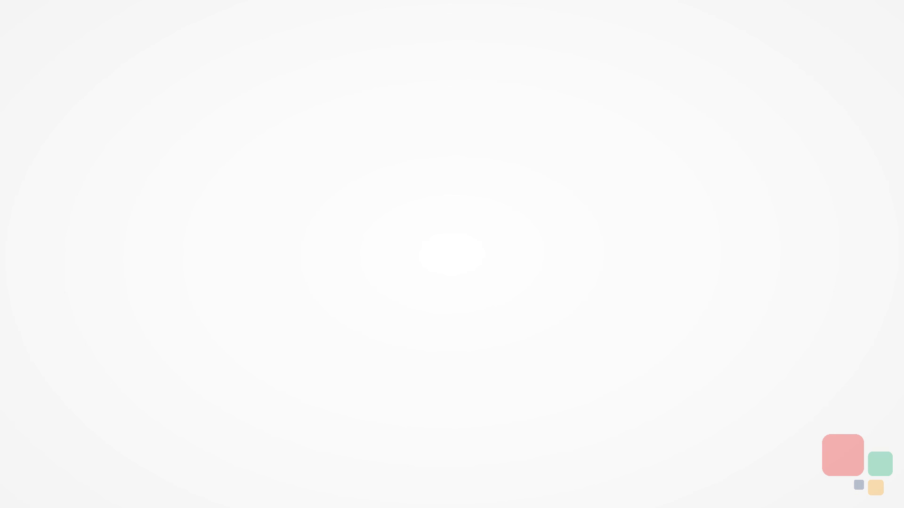